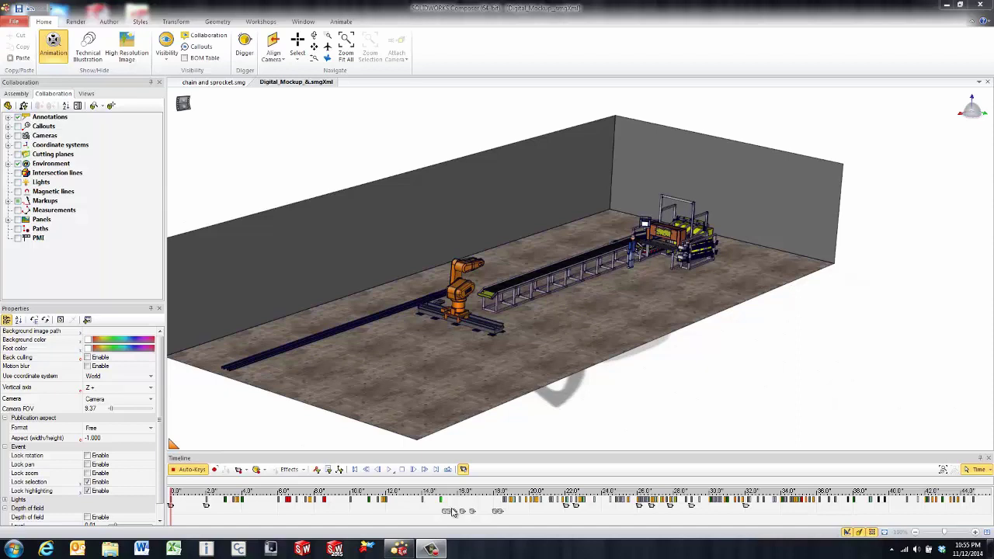
# Step: Switch to the 'chain and sprocket.smg' document to show its assembly and timeline
pyautogui.click(216, 82)
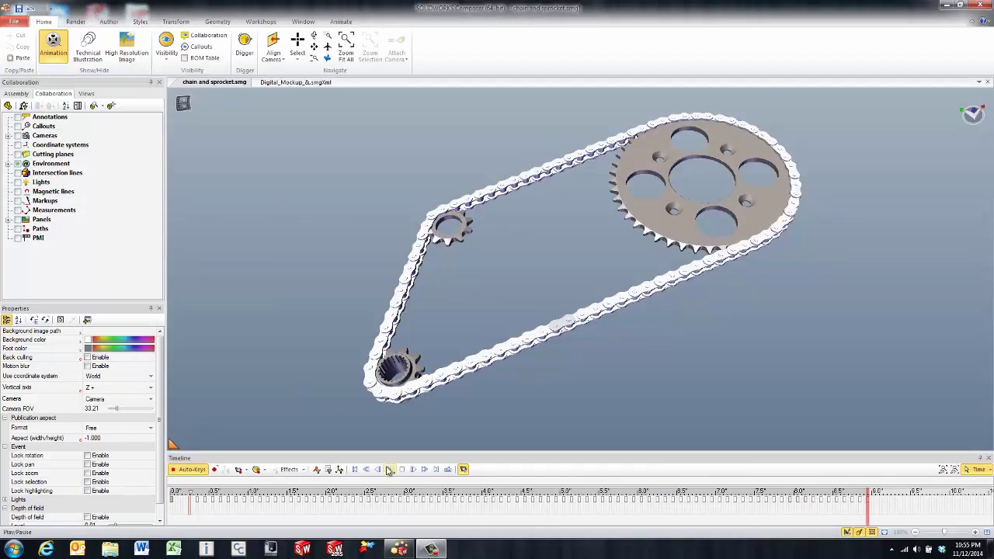
pyautogui.click(355, 470)
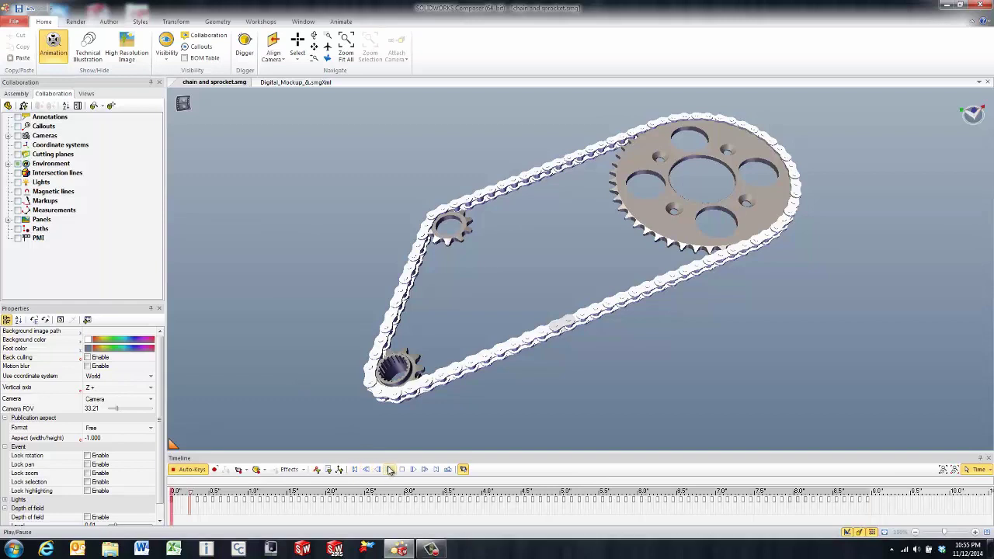
pyautogui.click(390, 470)
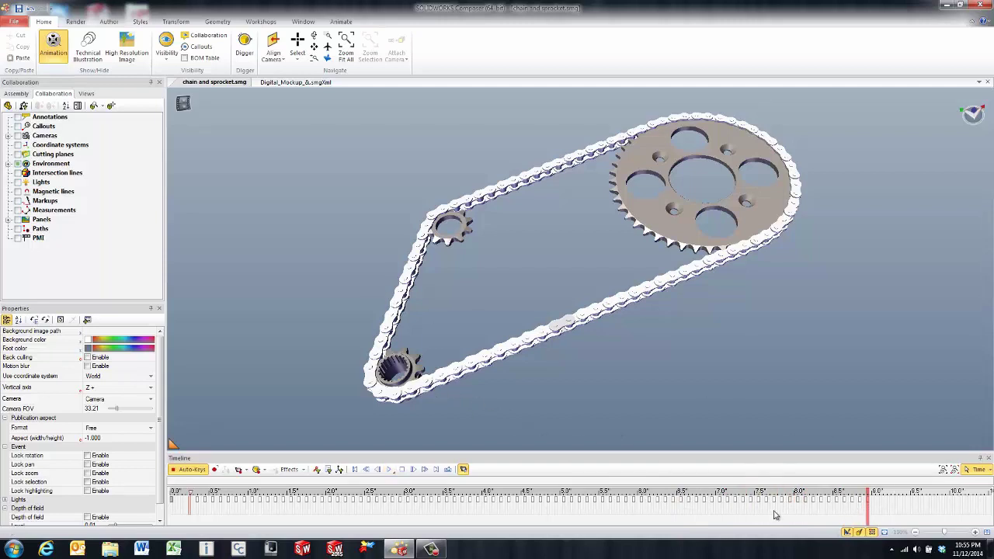
pyautogui.moveTo(868, 516)
pyautogui.mouseDown()
pyautogui.moveTo(772, 520)
pyautogui.moveTo(860, 521)
pyautogui.mouseUp()
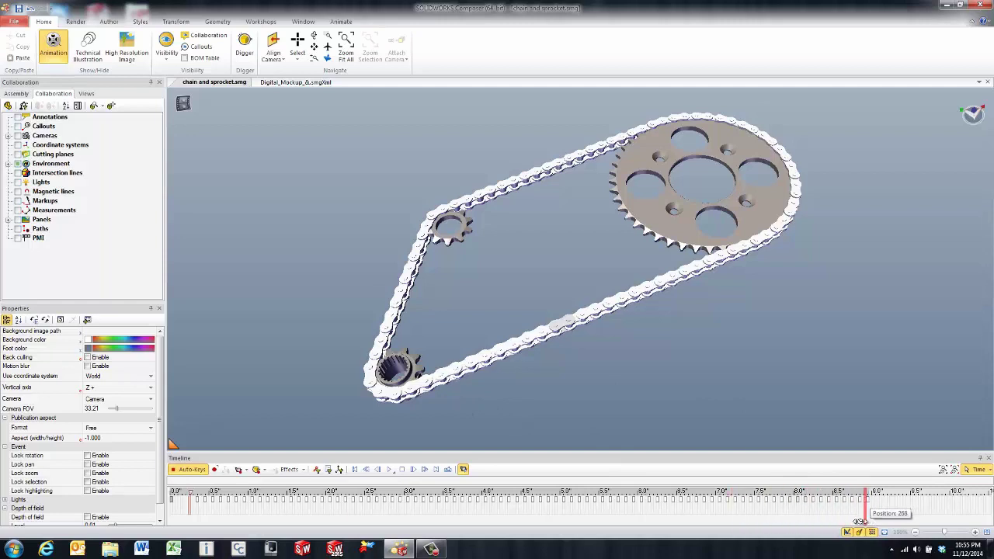
# Step: Show only the small sprocket's keys, move them to the timeline end near 9 s, then show all keys again
pyautogui.click(417, 385)
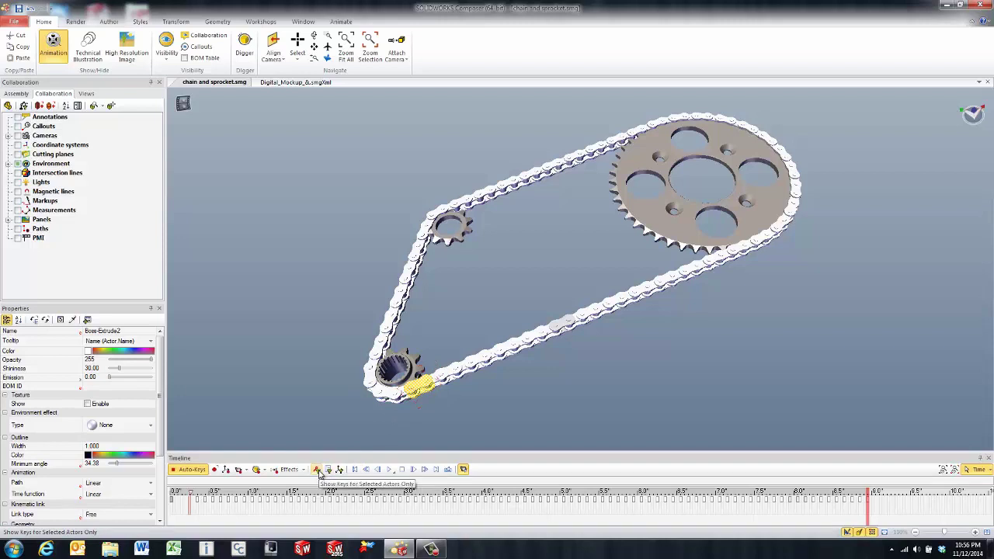
pyautogui.click(317, 470)
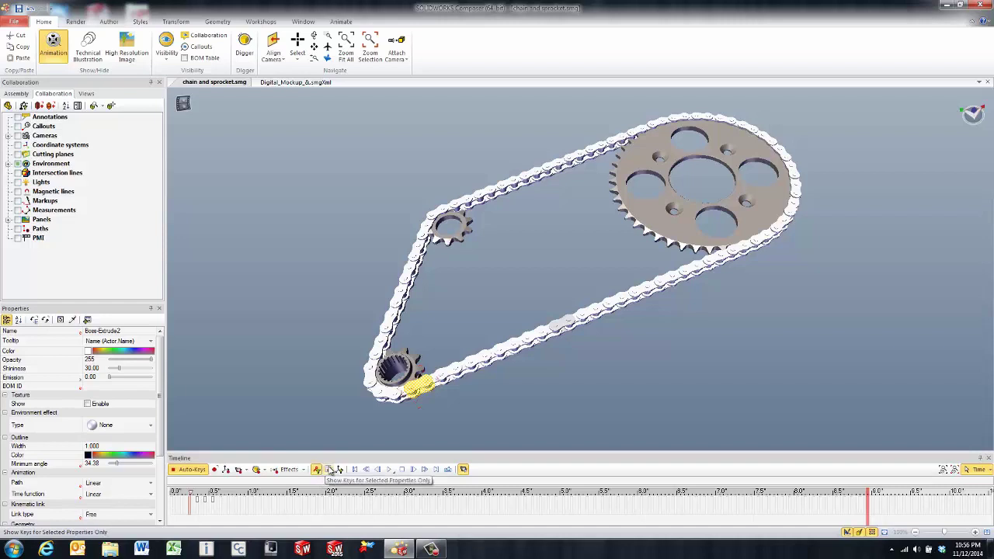
pyautogui.click(330, 470)
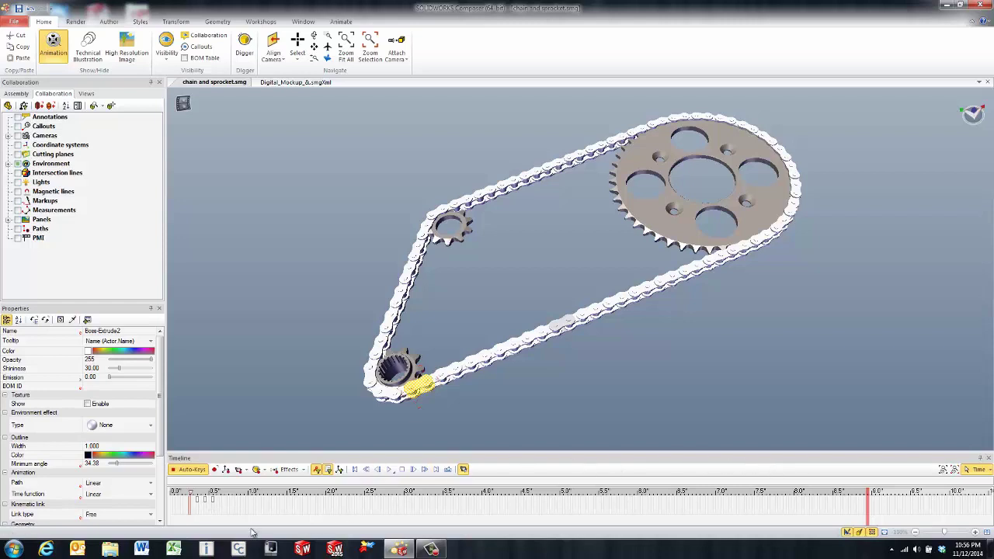
pyautogui.moveTo(230, 513); pyautogui.dragTo(874, 525)
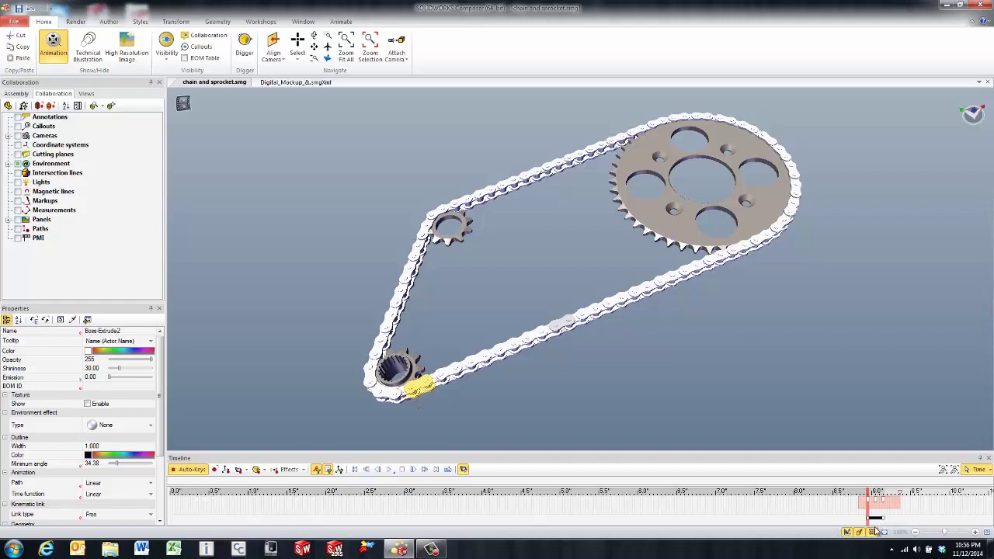
pyautogui.click(317, 471)
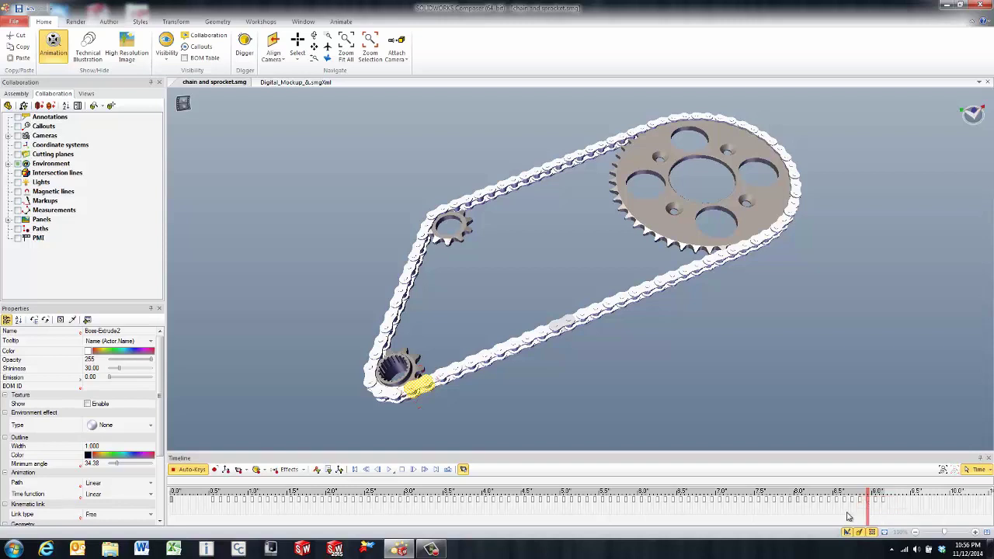
pyautogui.click(847, 514)
pyautogui.moveTo(847, 506); pyautogui.dragTo(910, 514)
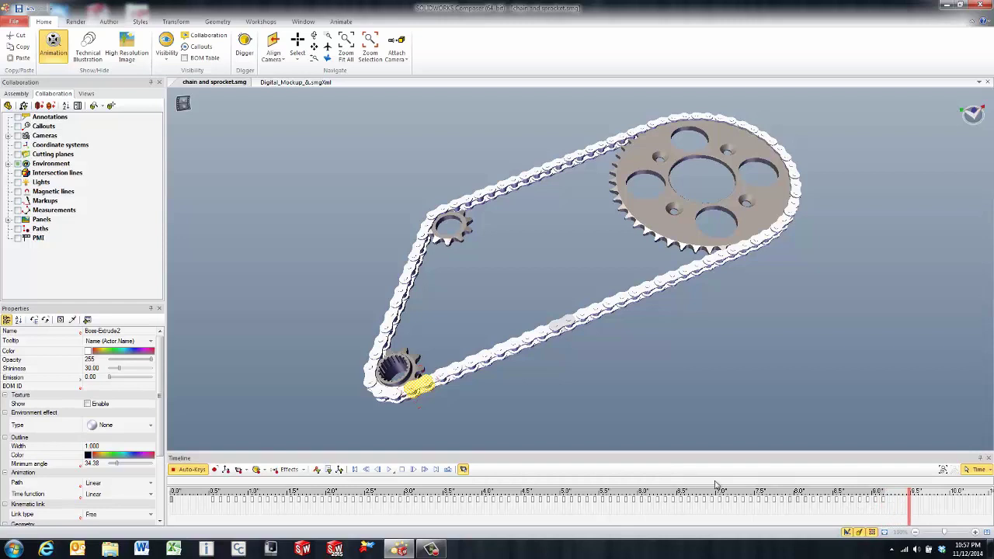
# Step: Apply a Hot Spot flash effect to the large sprocket
pyautogui.click(305, 471)
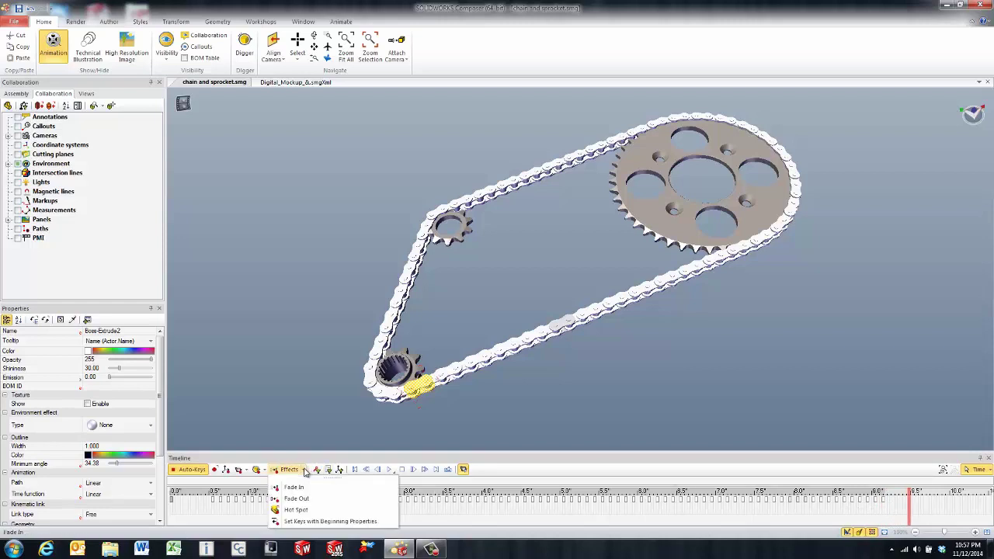
pyautogui.click(299, 511)
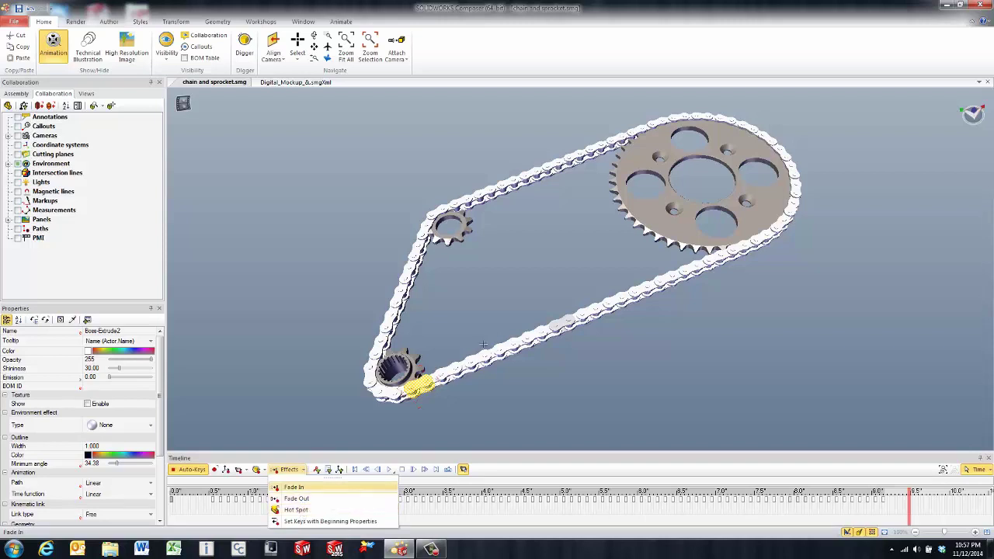
pyautogui.click(649, 215)
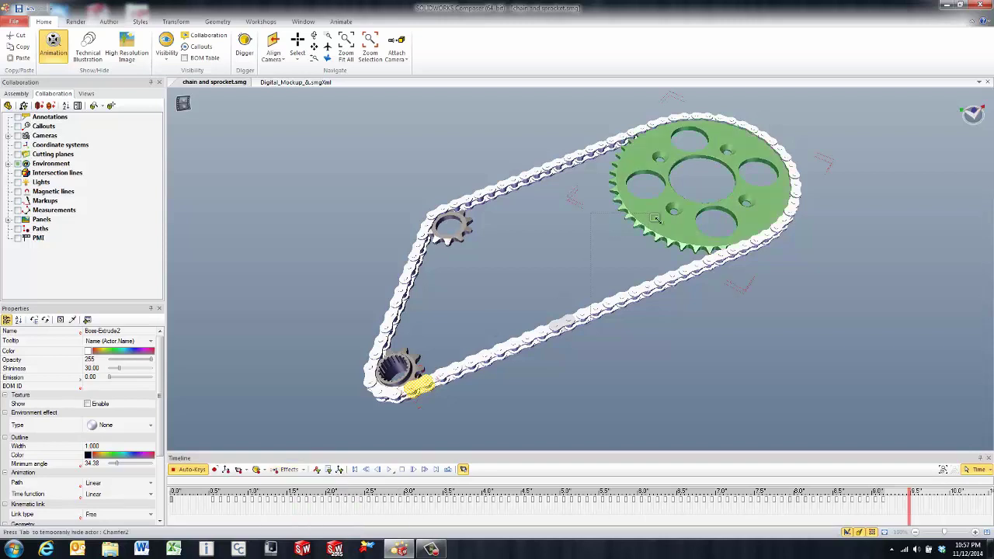
pyautogui.click(306, 470)
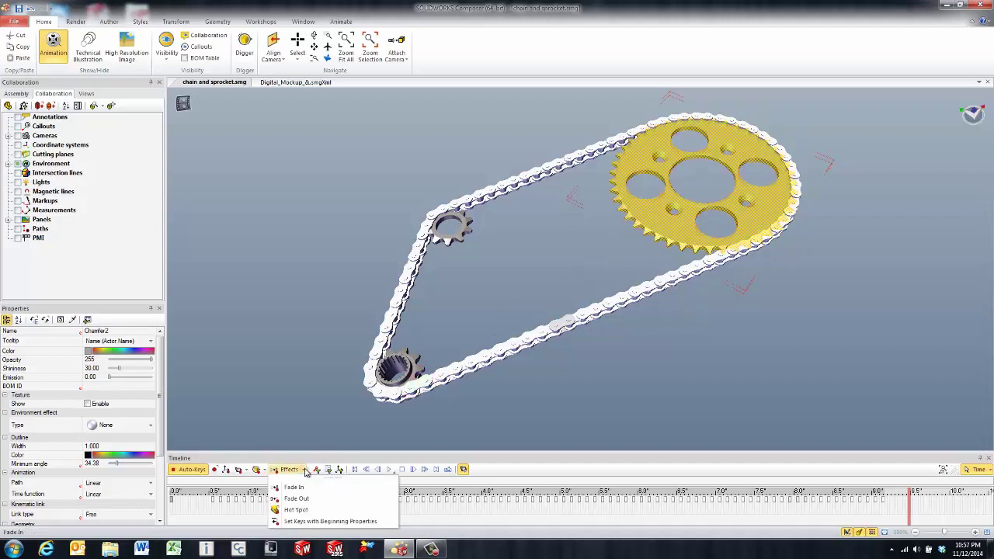
pyautogui.click(299, 511)
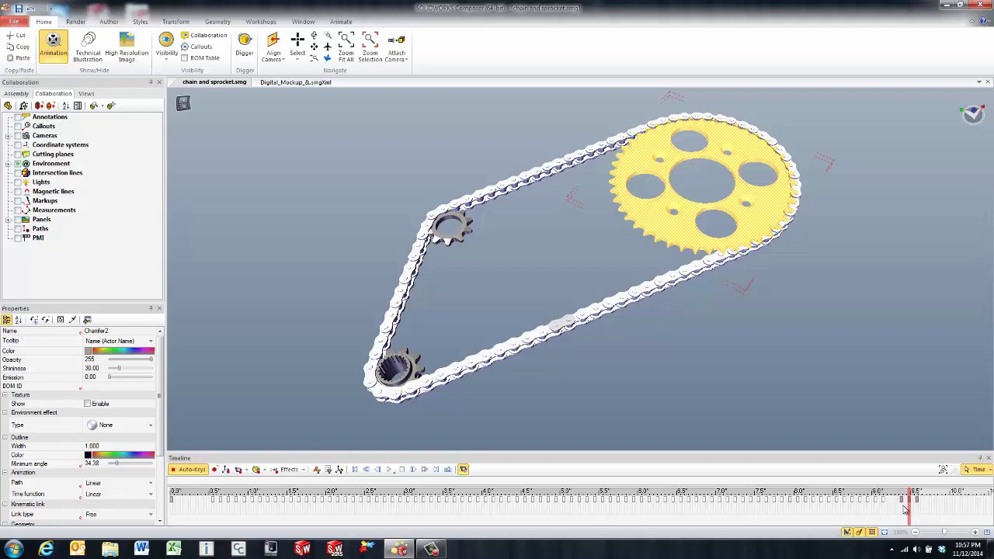
# Step: Shift the hot spot keys later, play the animation, and set the time to its end near 10 s
pyautogui.click(909, 509)
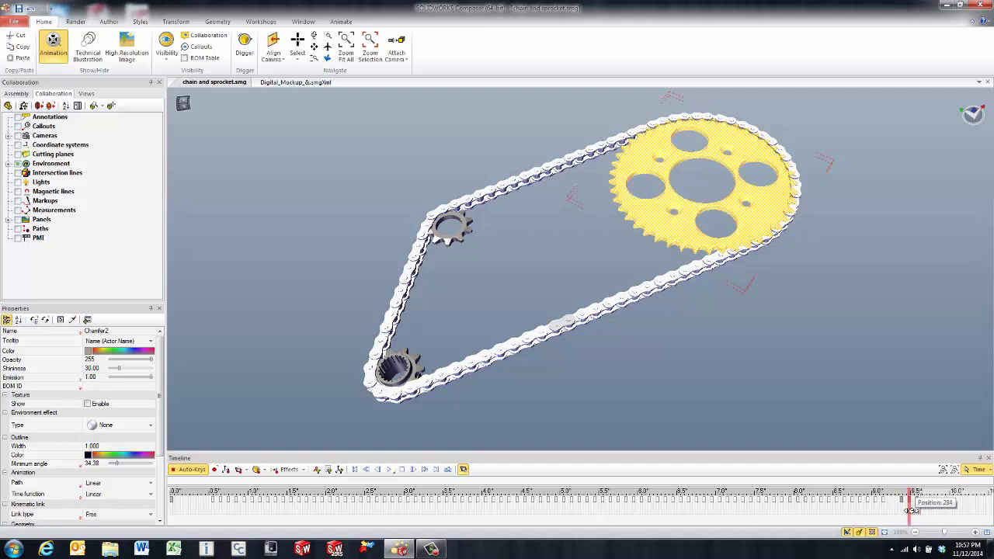
pyautogui.moveTo(911, 509)
pyautogui.mouseDown()
pyautogui.moveTo(890, 509)
pyautogui.moveTo(917, 503)
pyautogui.moveTo(902, 507)
pyautogui.mouseUp()
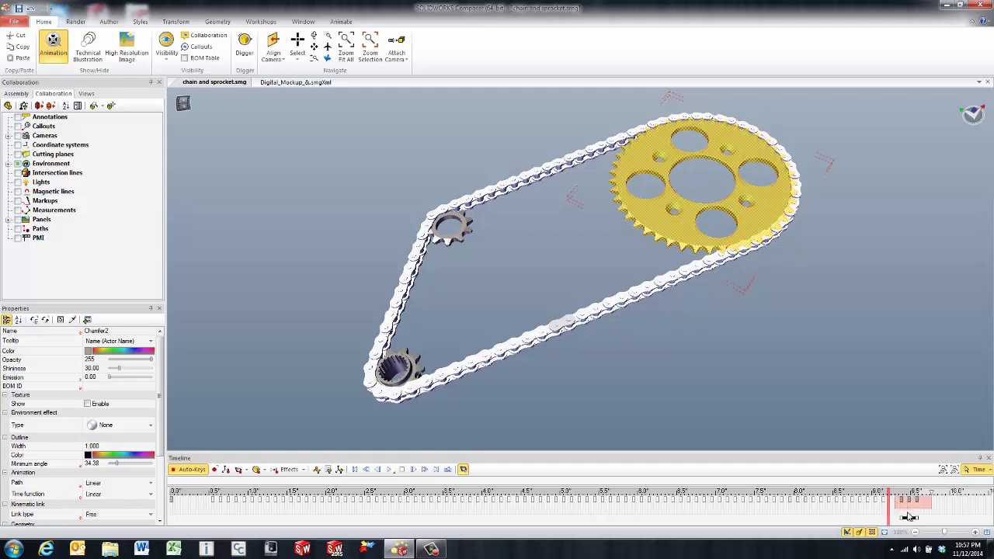
pyautogui.moveTo(909, 518); pyautogui.dragTo(868, 509)
pyautogui.click(946, 525)
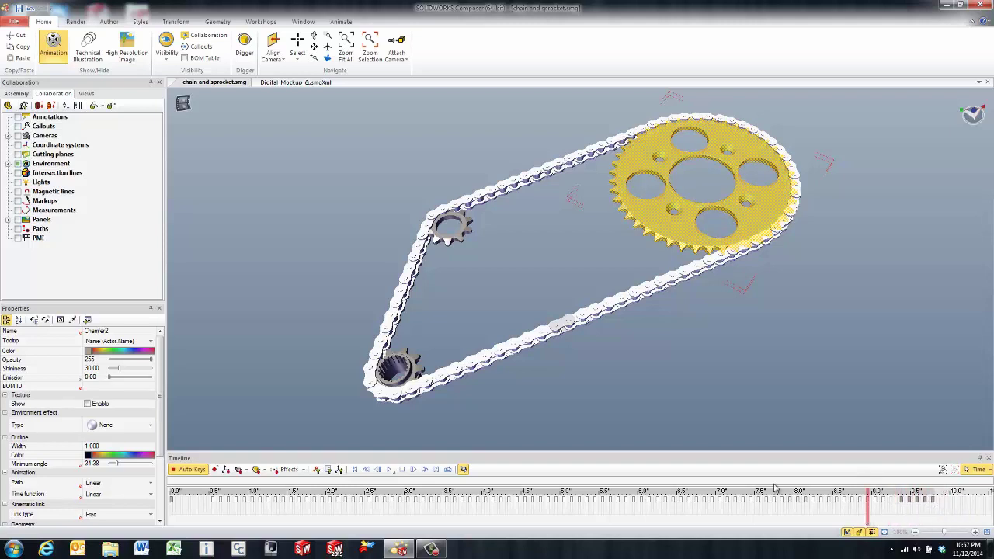
pyautogui.click(391, 473)
pyautogui.moveTo(933, 513); pyautogui.dragTo(975, 513)
# Step: Attach a Cut-Extrude1 label with a leader line to the small upper sprocket and preview it on the timeline
pyautogui.click(108, 21)
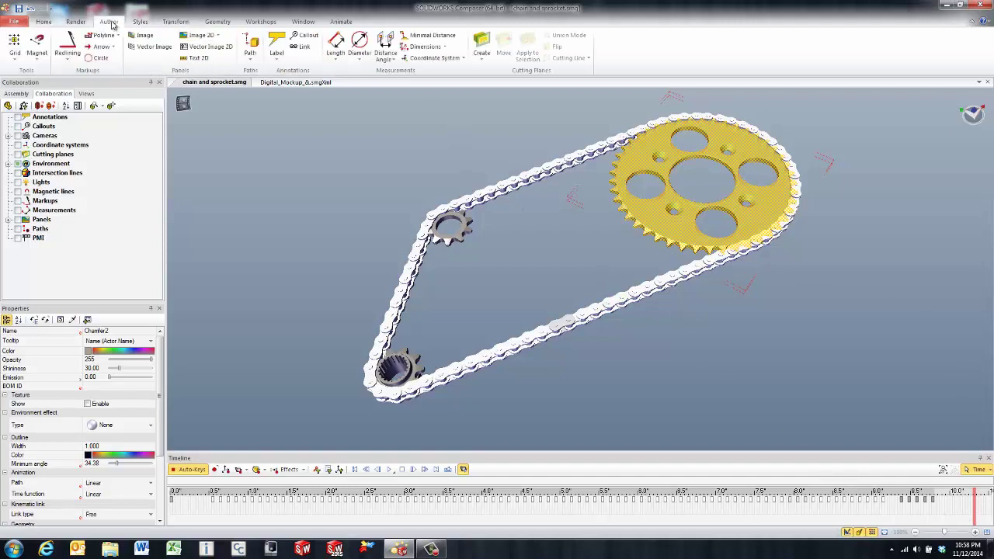
pyautogui.click(276, 45)
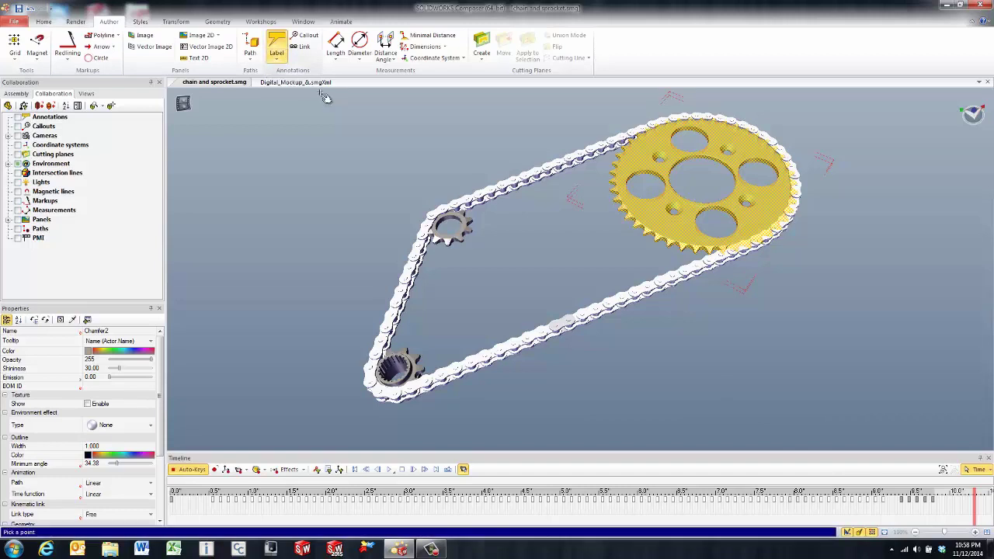
pyautogui.click(459, 238)
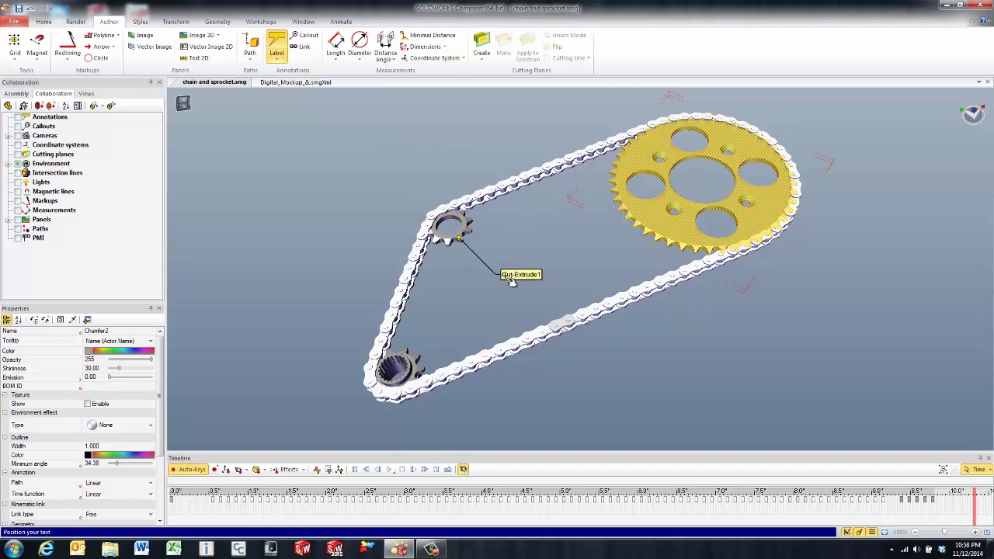
pyautogui.click(513, 285)
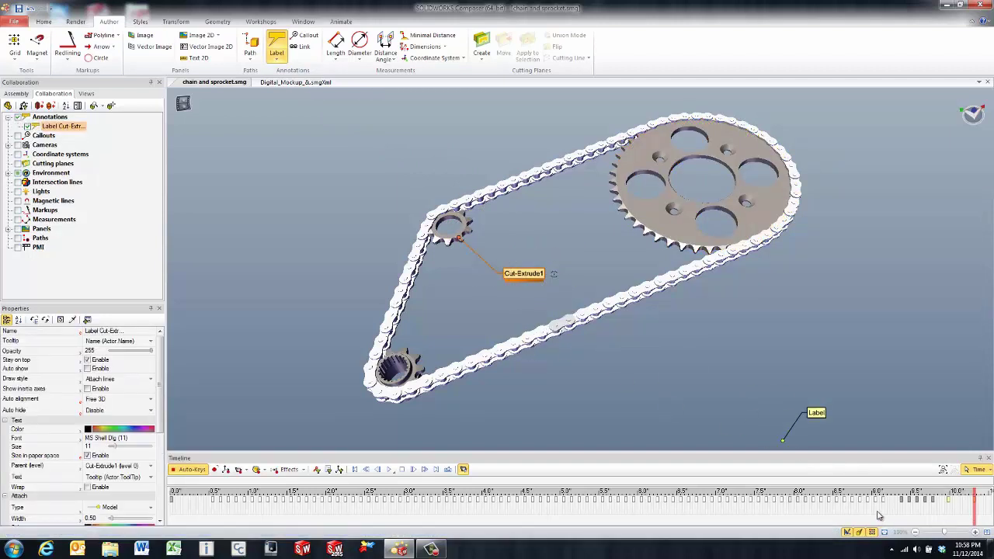
pyautogui.scroll(-3, 878, 515)
pyautogui.moveTo(793, 510)
pyautogui.mouseDown()
pyautogui.moveTo(769, 512)
pyautogui.moveTo(794, 514)
pyautogui.moveTo(769, 516)
pyautogui.moveTo(793, 525)
pyautogui.mouseUp()
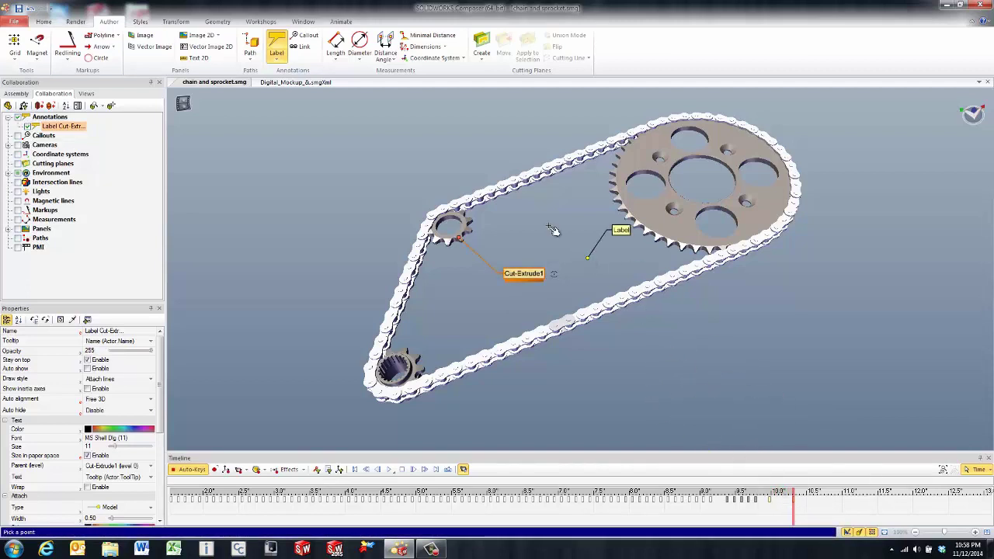
# Step: Set the small sprocket label's text source to String with the text string 'Sprocket'
pyautogui.click(277, 47)
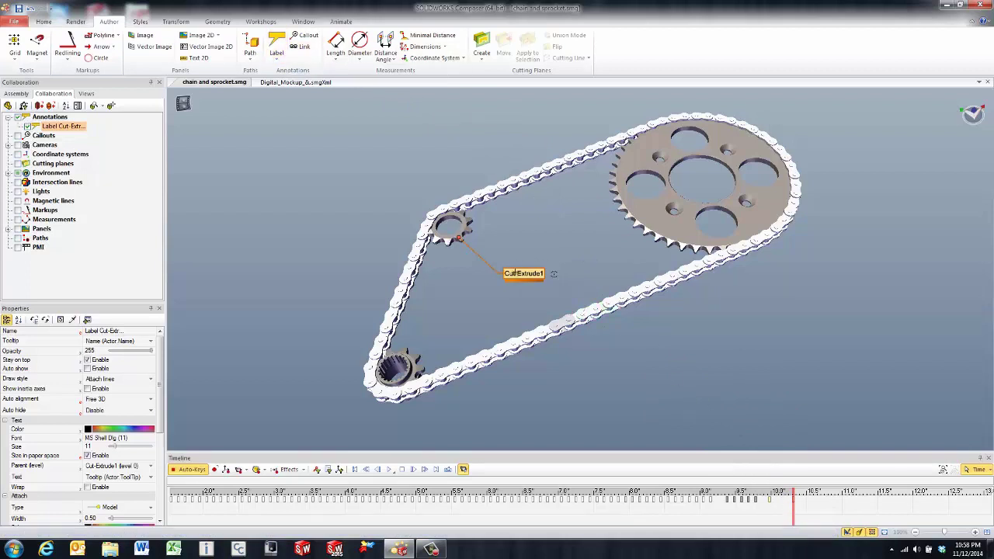
pyautogui.doubleClick(525, 273)
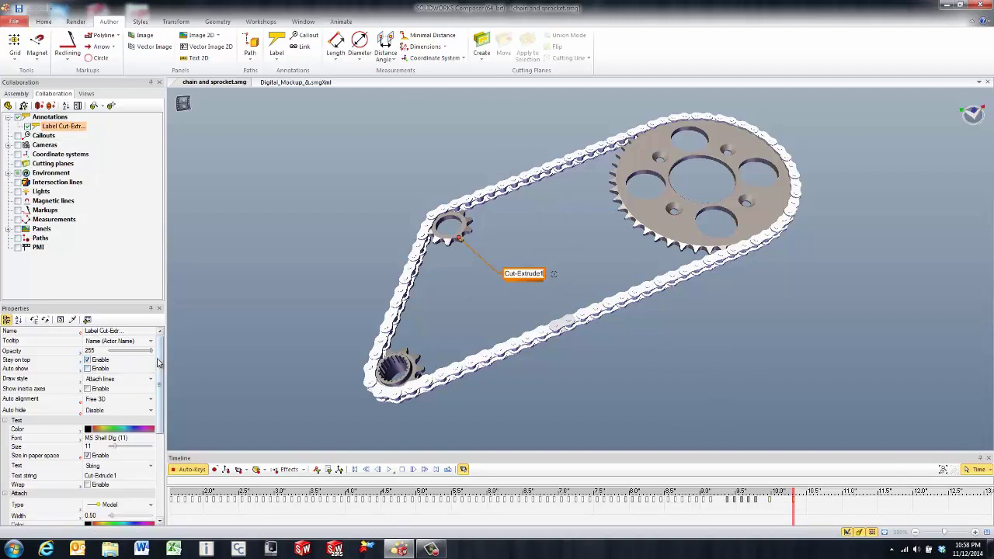
pyautogui.moveTo(161, 360)
pyautogui.mouseDown()
pyautogui.moveTo(167, 381)
pyautogui.moveTo(167, 350)
pyautogui.mouseUp()
pyautogui.click(135, 476)
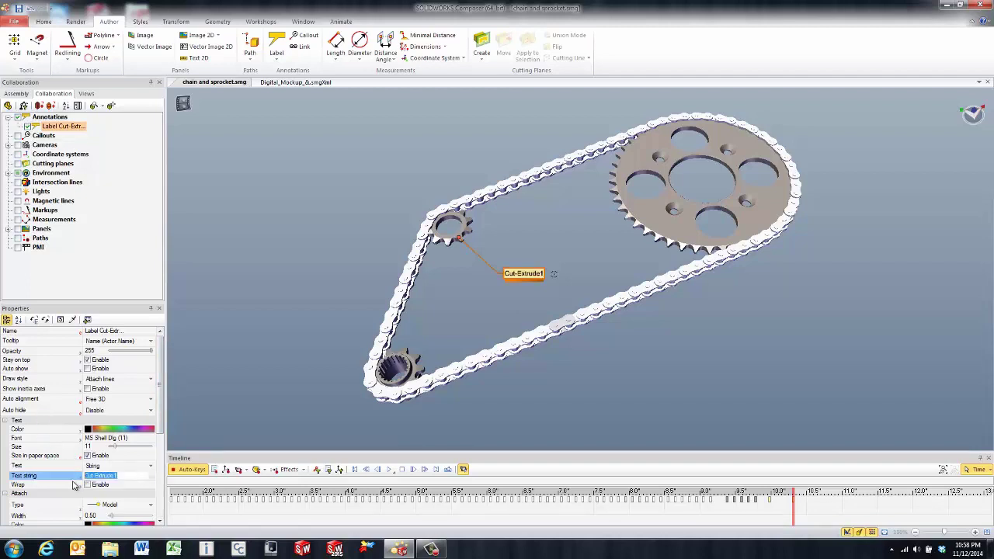
pyautogui.write('Sprocket')
pyautogui.press('Return')
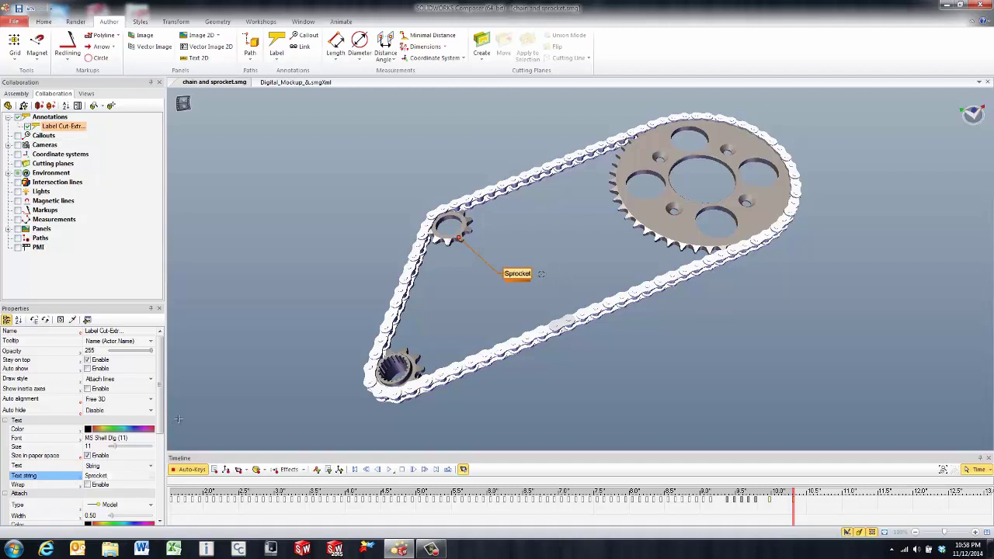
pyautogui.click(118, 466)
pyautogui.click(119, 468)
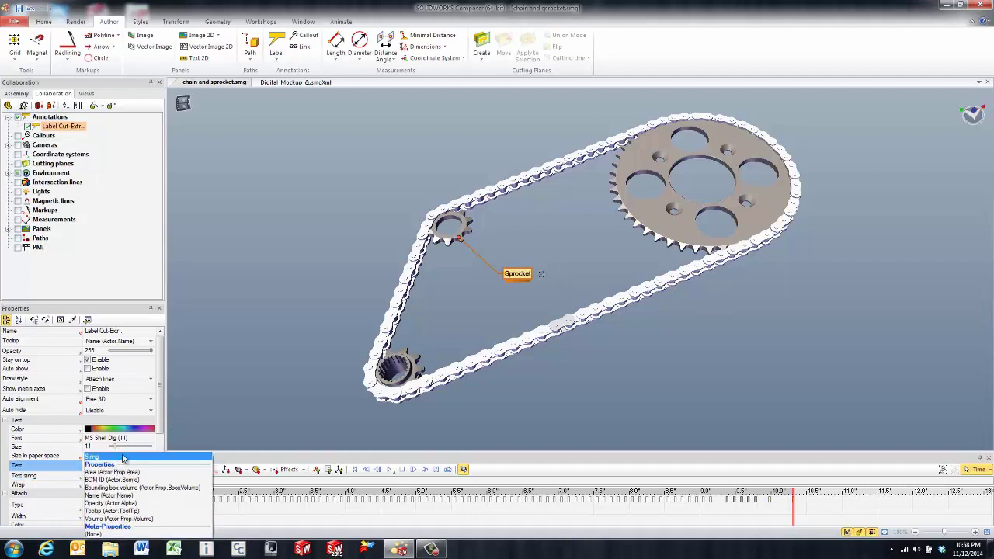
pyautogui.click(124, 459)
pyautogui.click(462, 297)
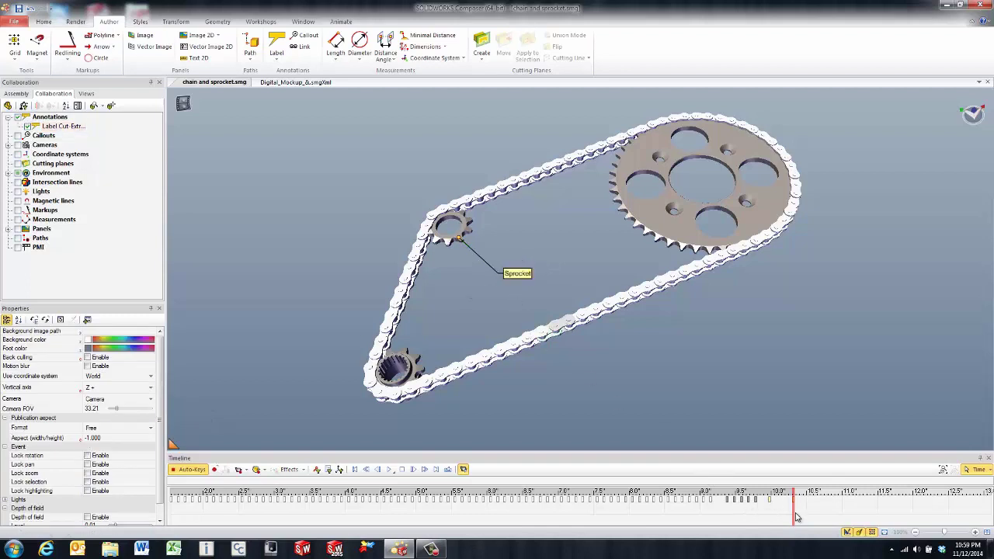
pyautogui.moveTo(793, 514)
pyautogui.mouseDown()
pyautogui.moveTo(763, 514)
pyautogui.moveTo(794, 516)
pyautogui.mouseUp()
pyautogui.click(509, 269)
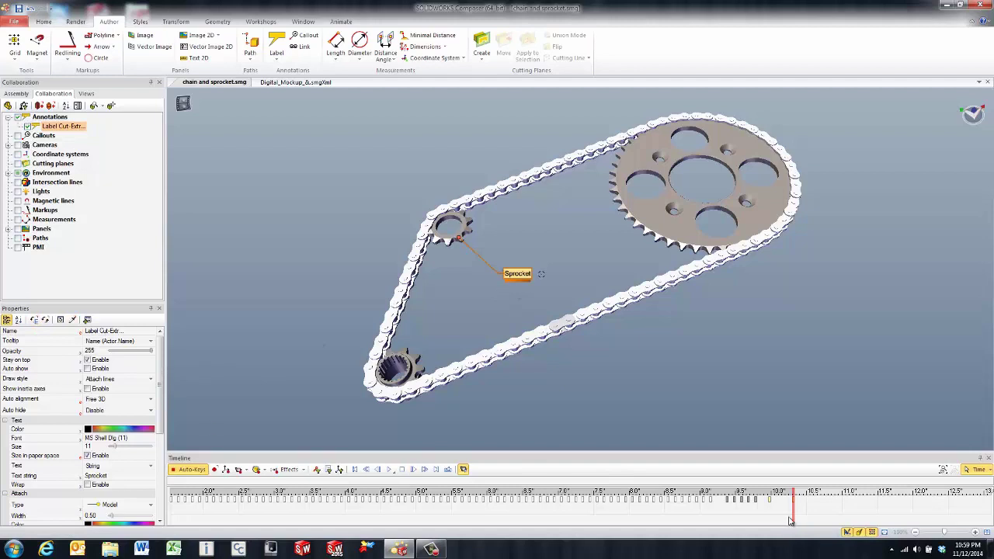
pyautogui.moveTo(793, 510)
pyautogui.mouseDown()
pyautogui.moveTo(770, 509)
pyautogui.moveTo(793, 511)
pyautogui.mouseUp()
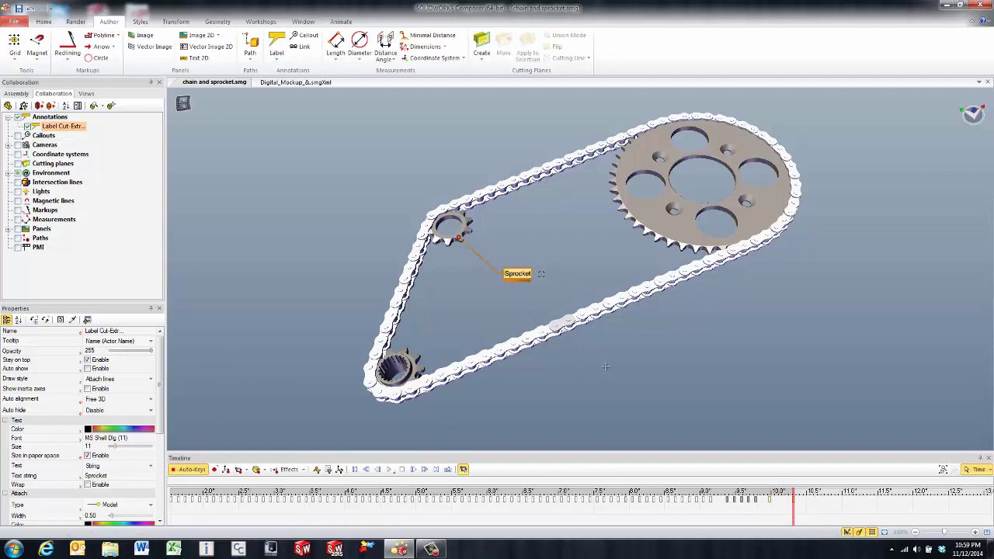